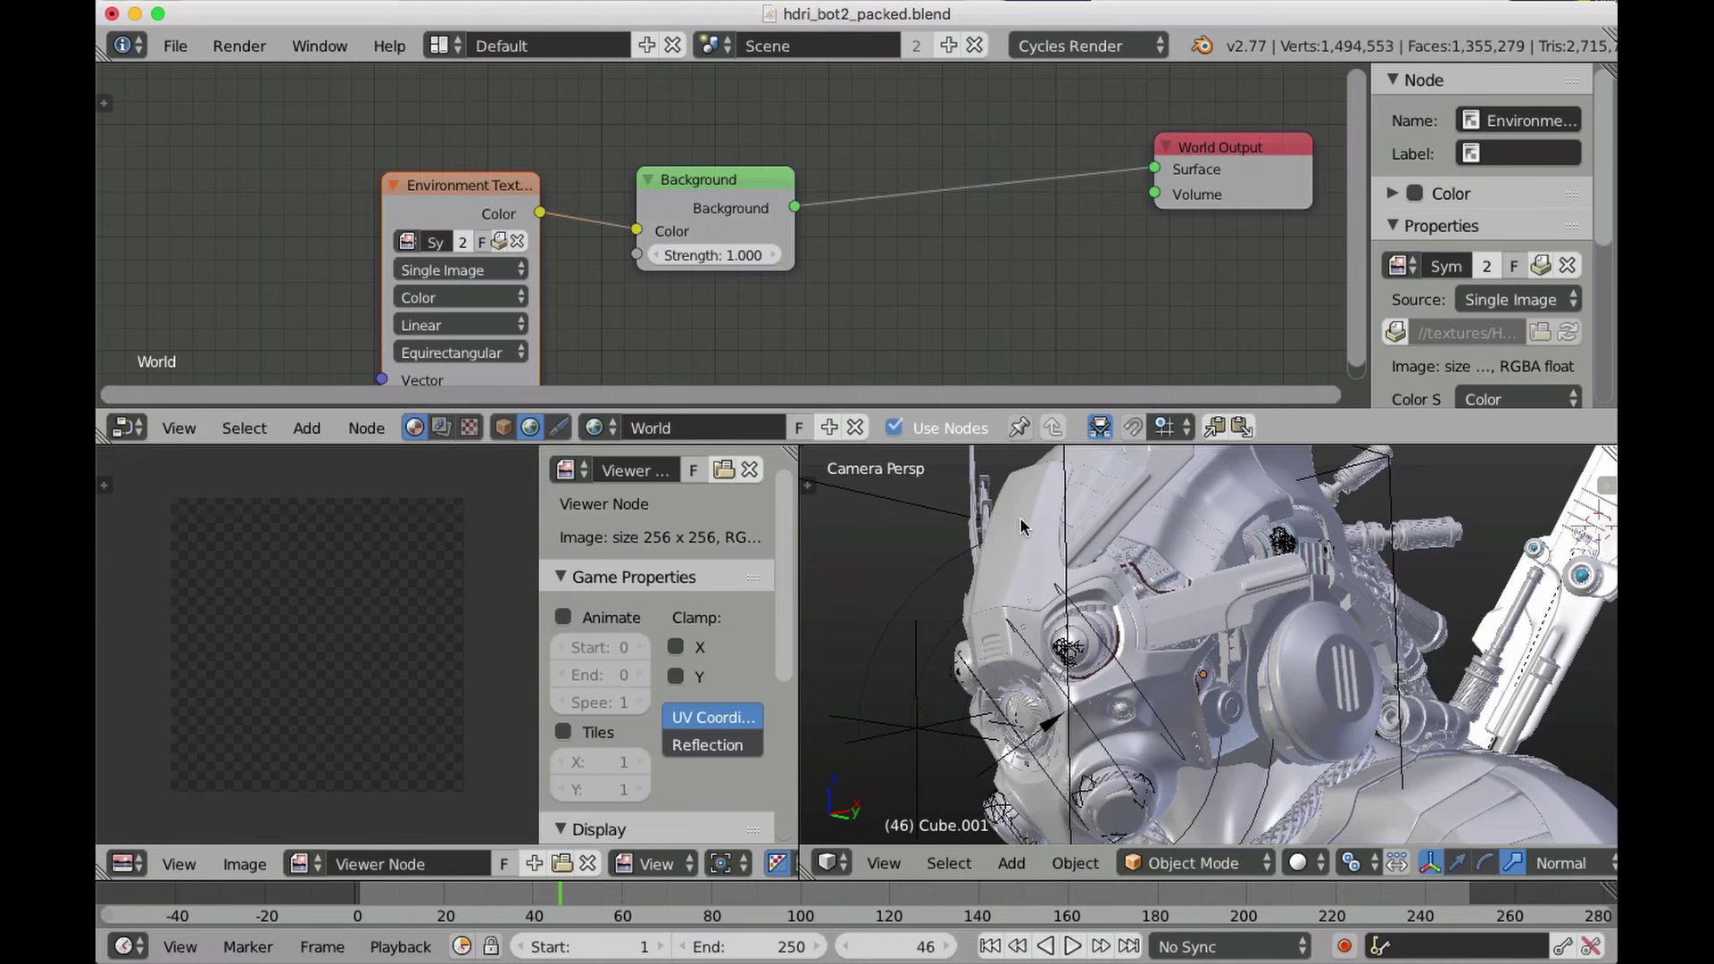
Switch the viewport shading to Rendered with Shift+Z for a live Cycles preview.
{"action": "key", "text": "shift+z"}
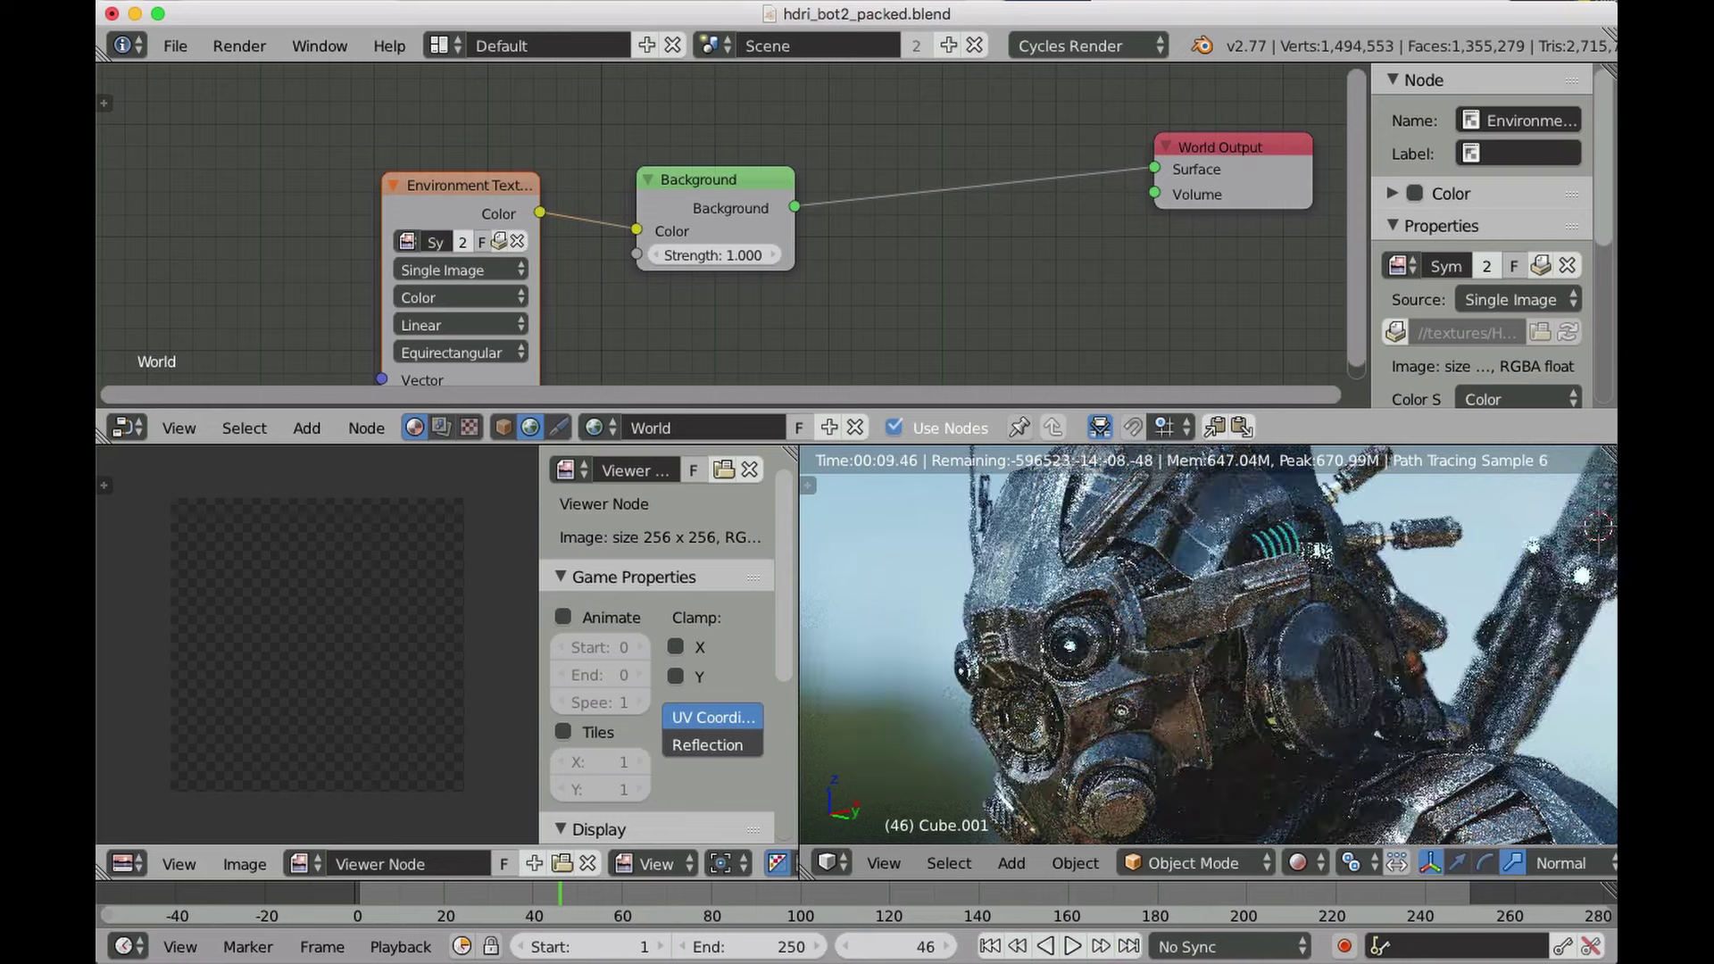
Download the Tucker Wreck HDRI from Blender Cloud's HDRI > Outdoor collection into the Image Editor.
{"action": "left_click", "coordinate": [247, 865]}
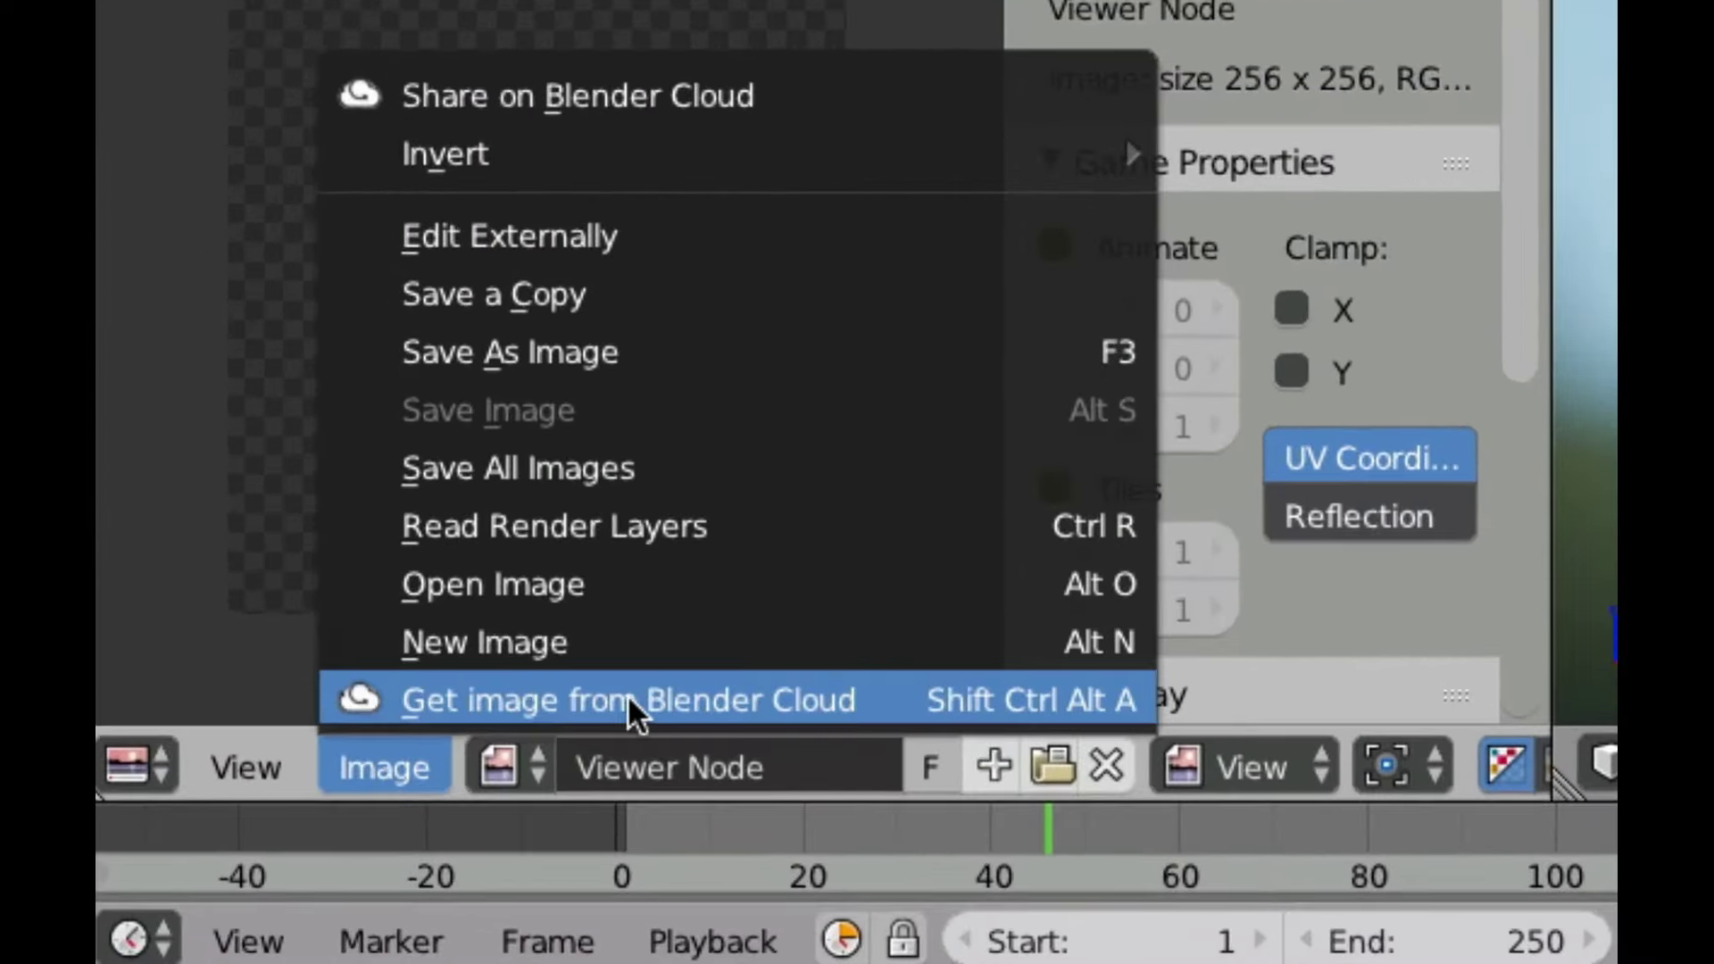
{"action": "left_click", "coordinate": [624, 703]}
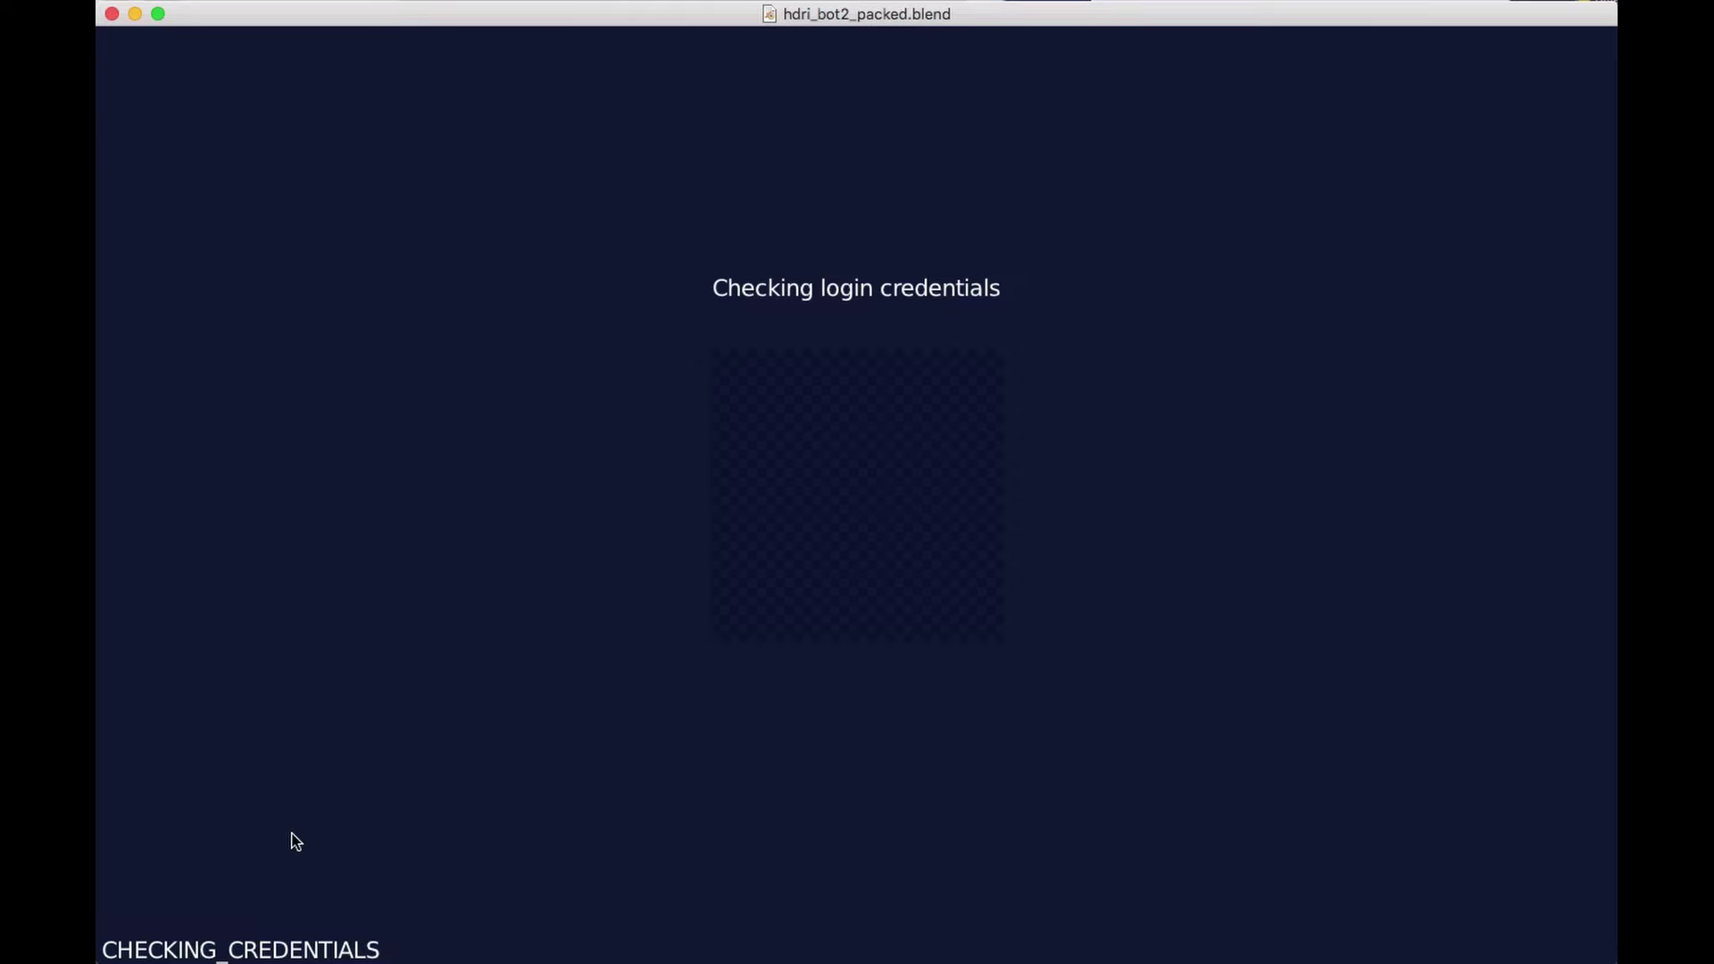
{"action": "left_click", "coordinate": [415, 291]}
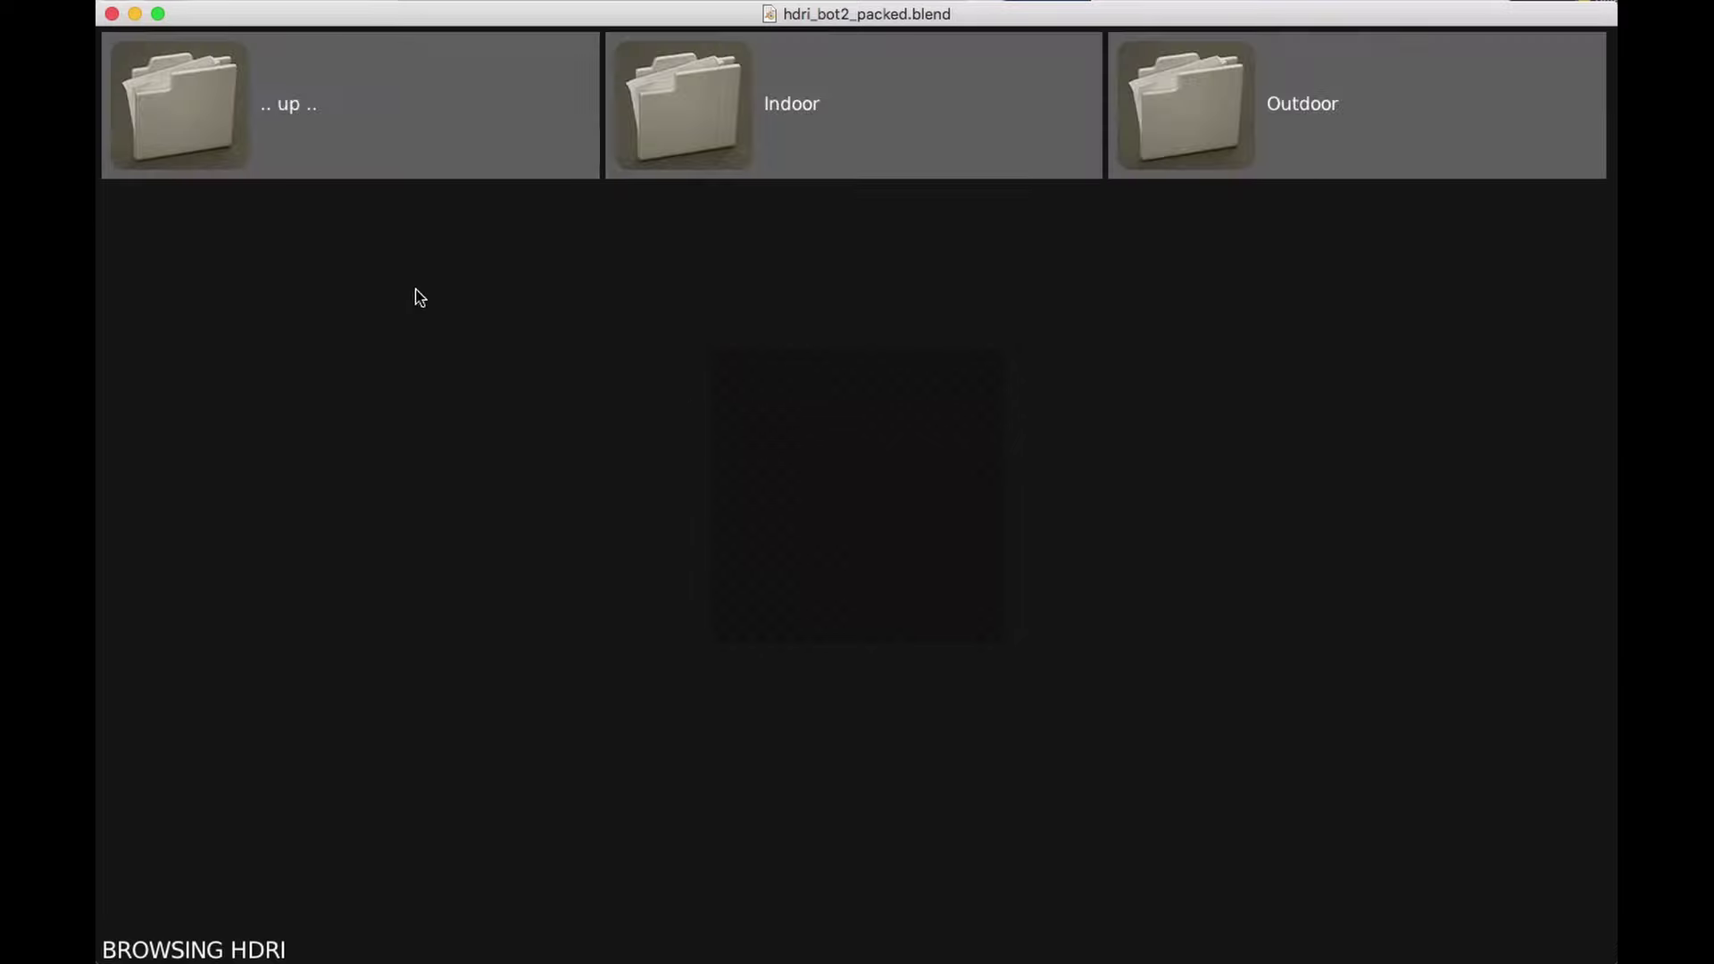
{"action": "left_click", "coordinate": [1211, 163]}
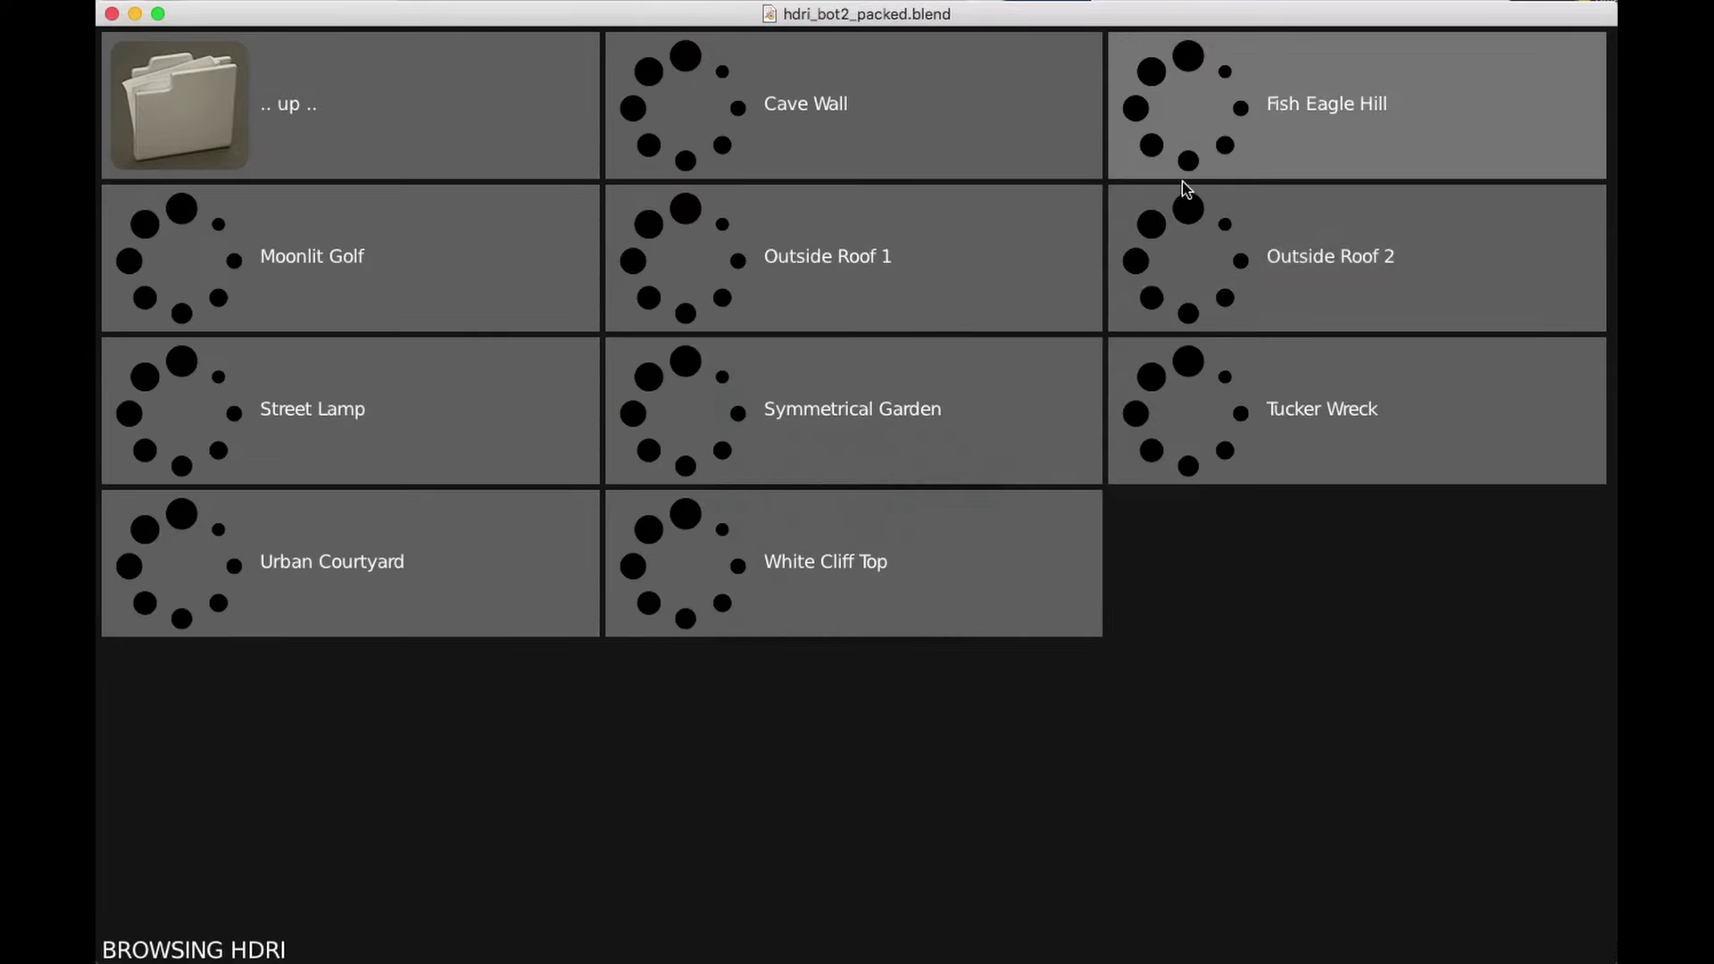
{"action": "left_click", "coordinate": [1213, 415]}
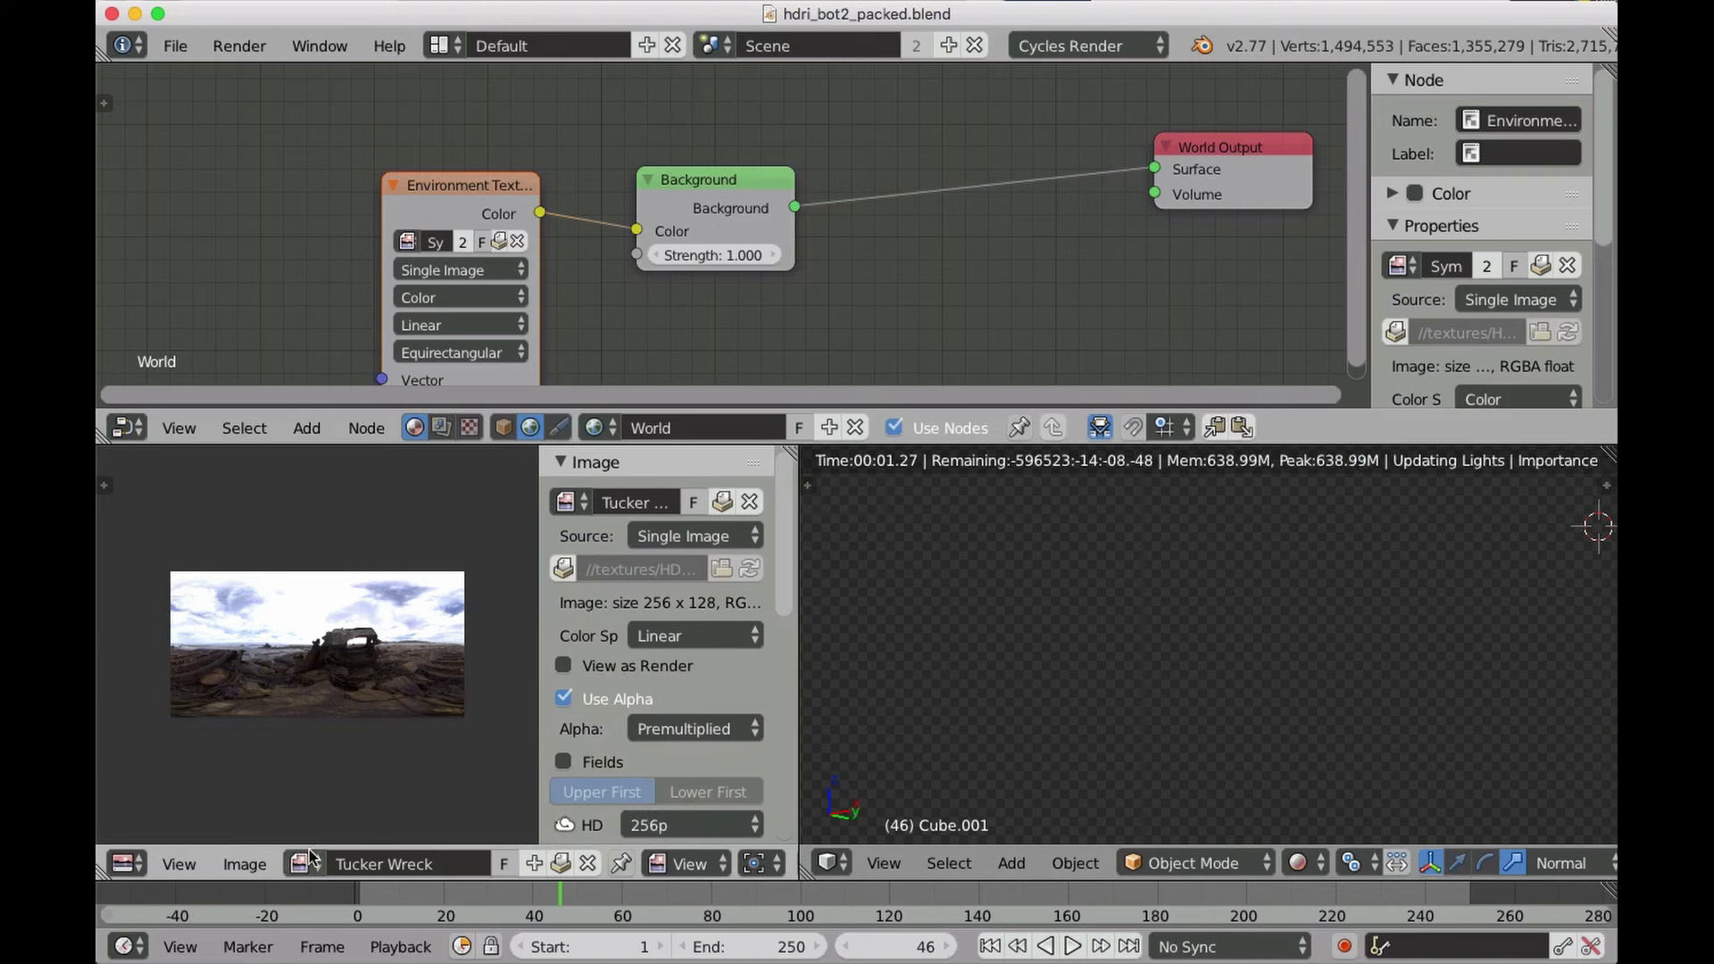
{"action": "scroll", "coordinate": [540, 782], "scroll_direction": "down", "scroll_amount": 1}
Assign Tucker Wreck to the Environment Texture node and replace it with the 4k variation.
{"action": "left_click", "coordinate": [406, 241]}
{"action": "left_click", "coordinate": [488, 280]}
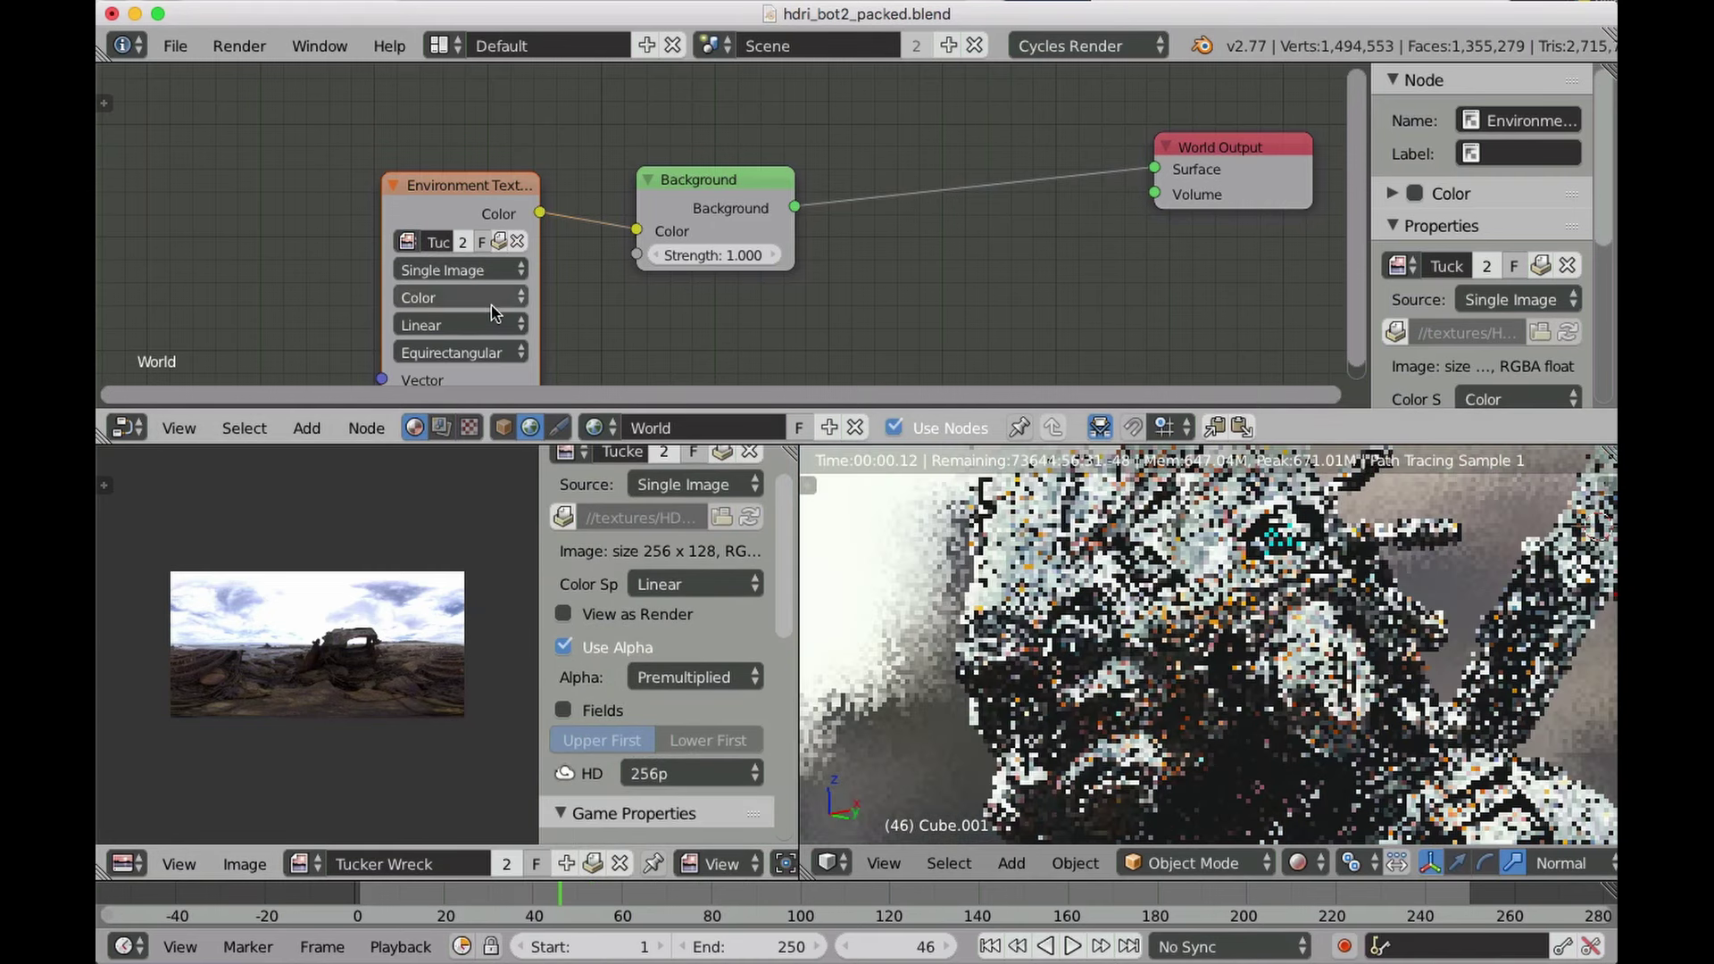
{"action": "left_click", "coordinate": [690, 773]}
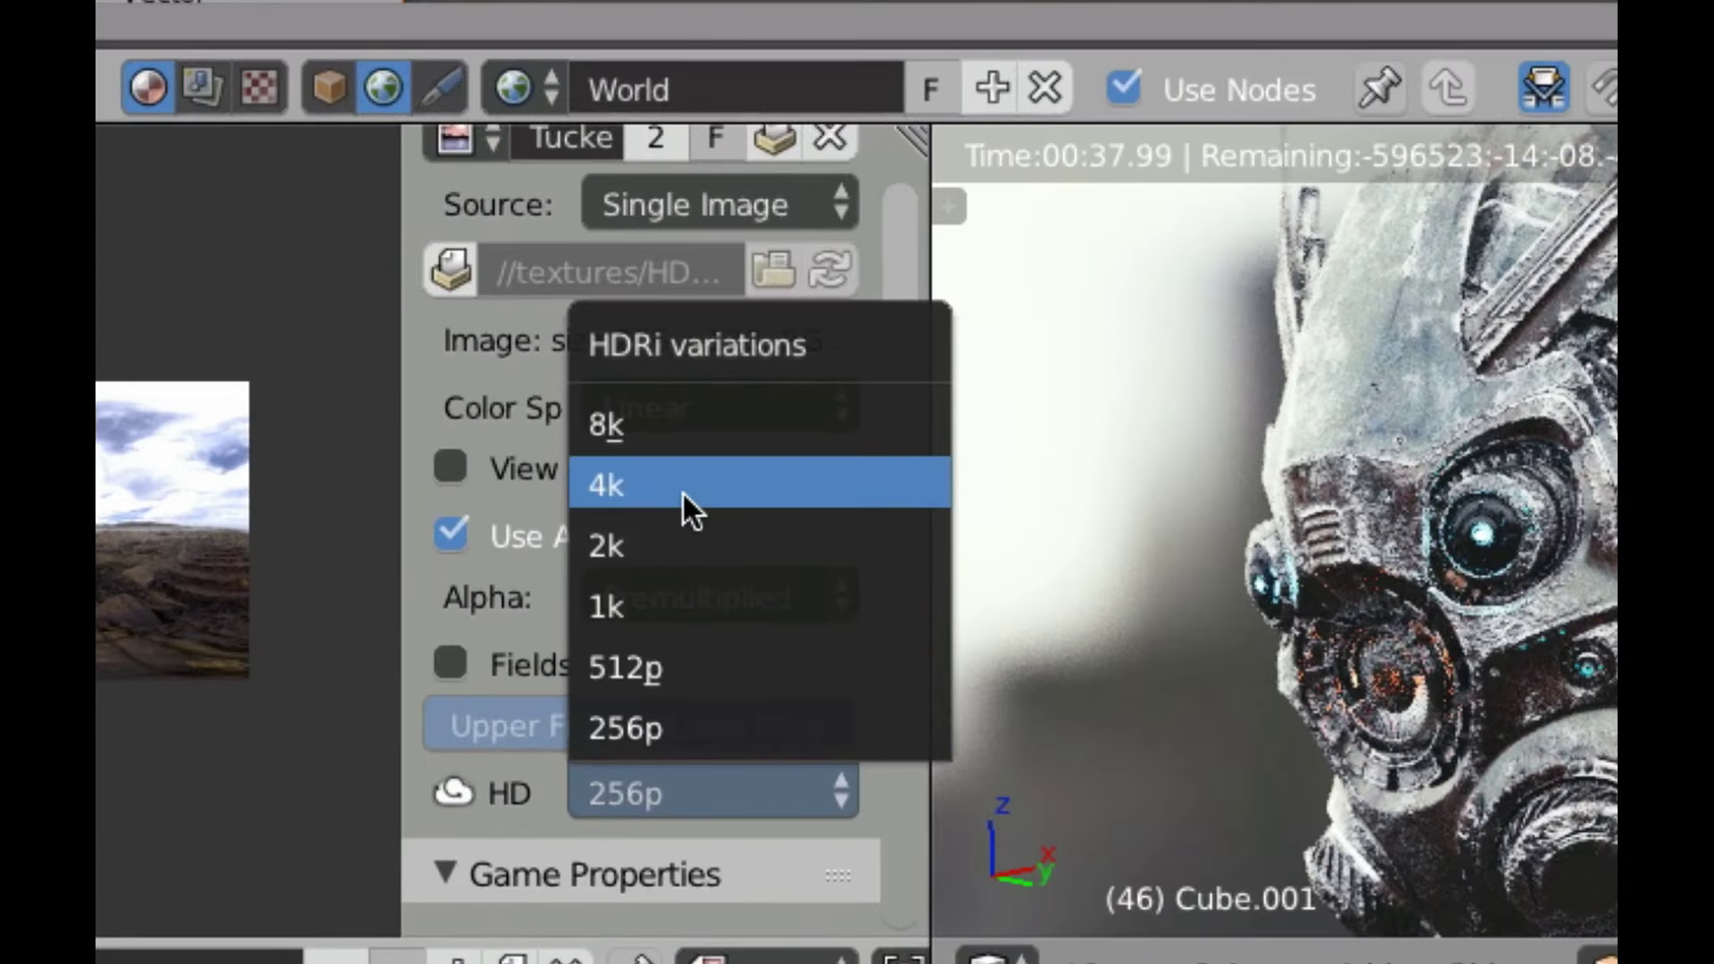
{"action": "left_click", "coordinate": [681, 490]}
{"action": "left_click", "coordinate": [778, 782]}
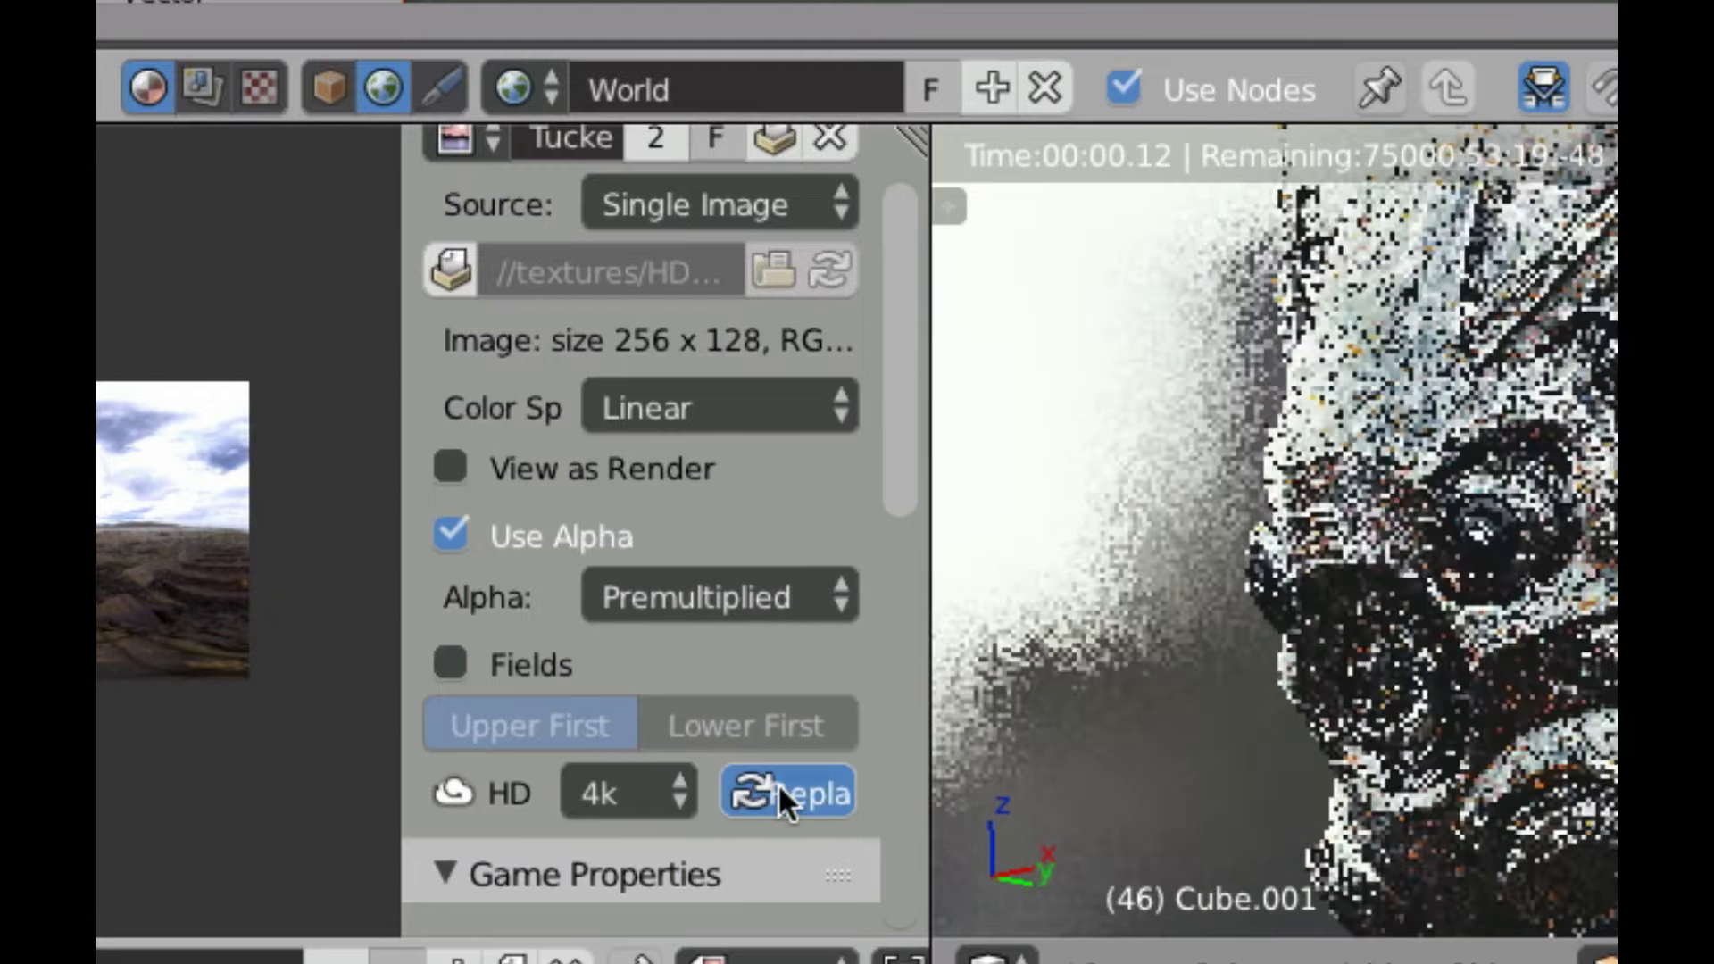
Select pillars_2k.hdr in both the Image Editor and the Environment Texture node.
{"action": "left_click", "coordinate": [298, 864]}
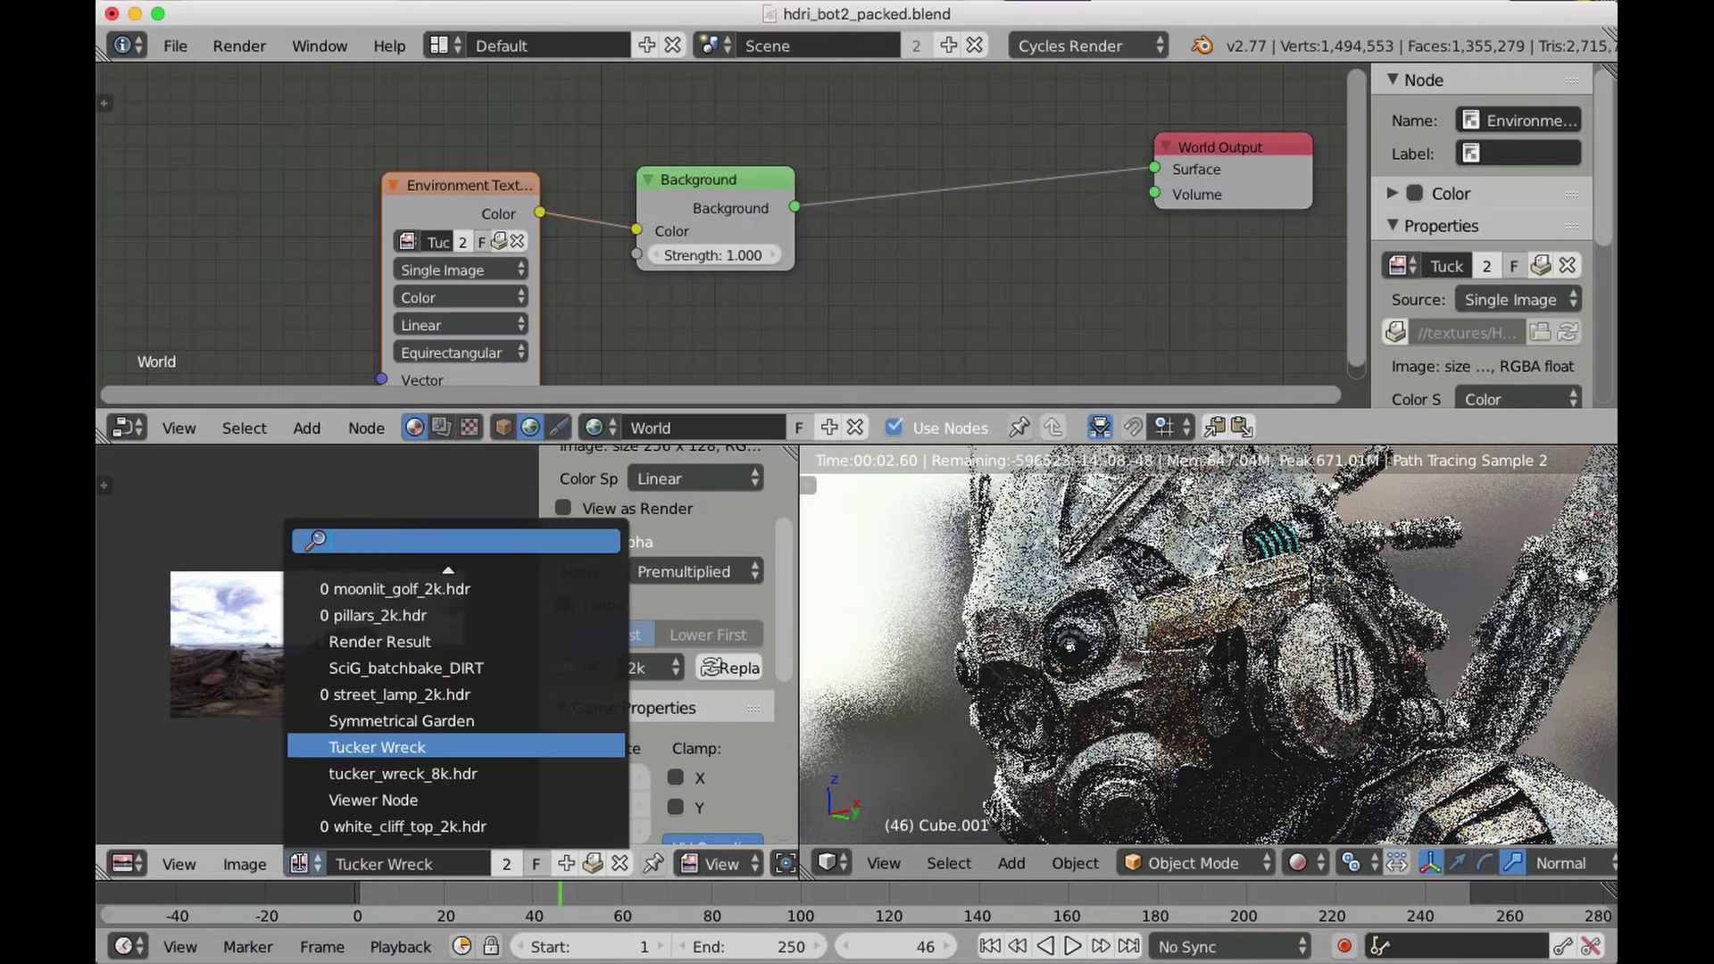
{"action": "left_click", "coordinate": [406, 614]}
{"action": "left_click", "coordinate": [407, 242]}
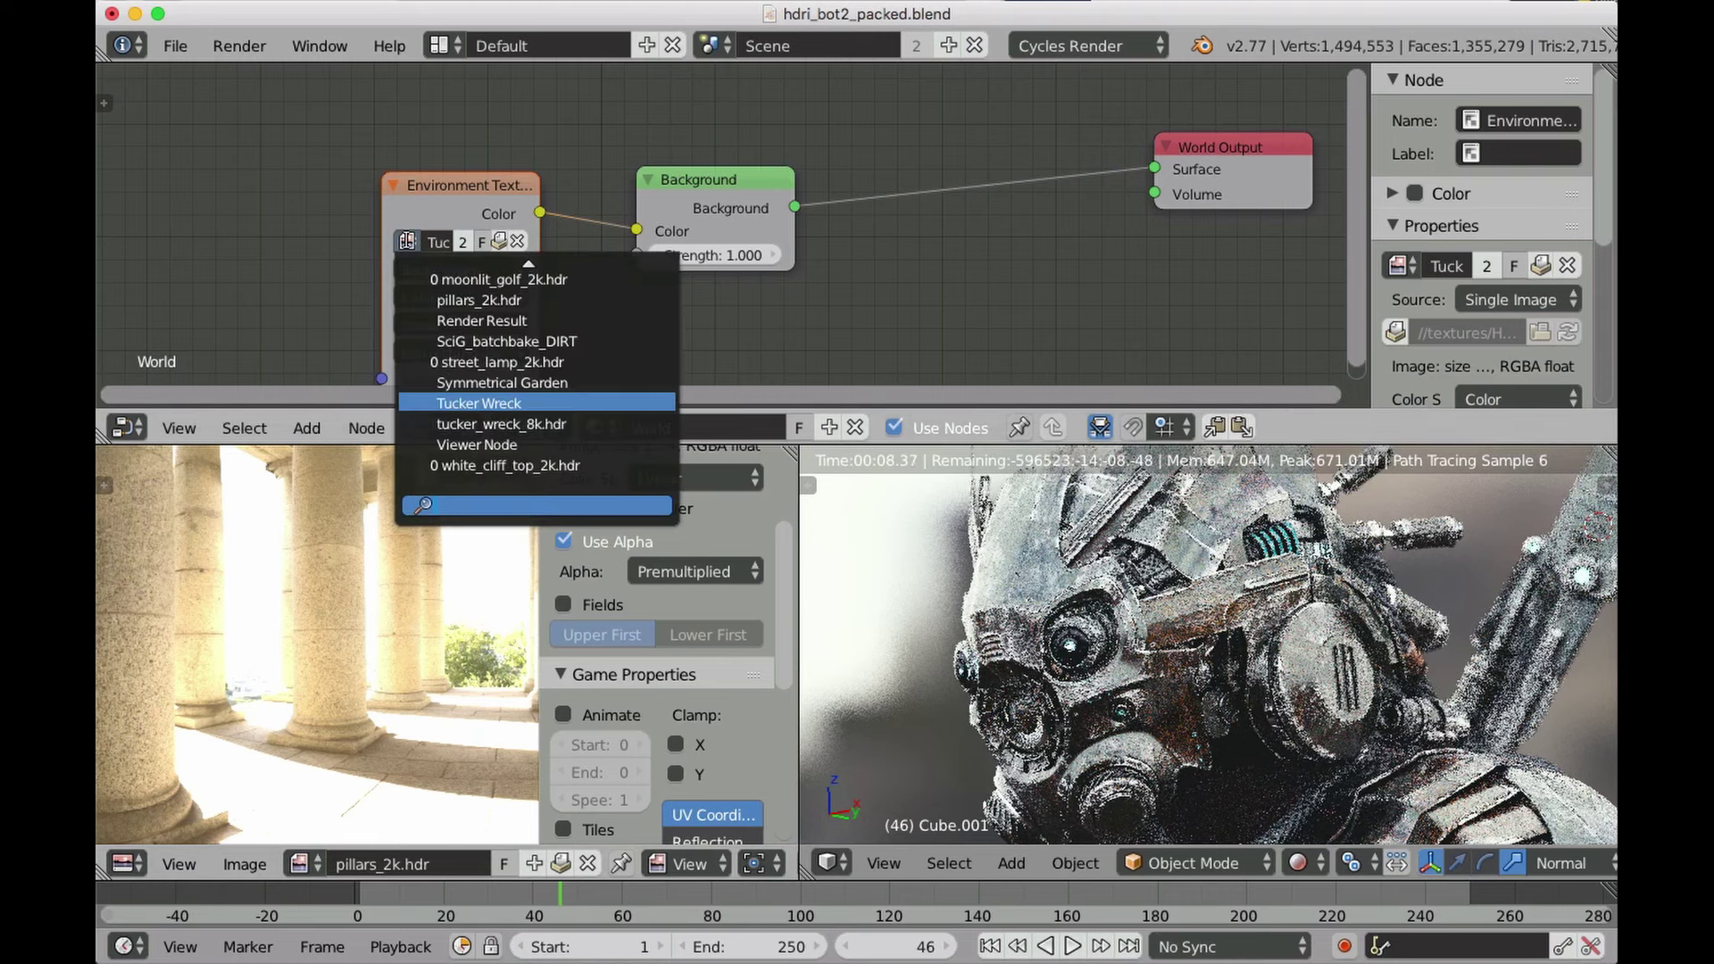
{"action": "left_click", "coordinate": [479, 300]}
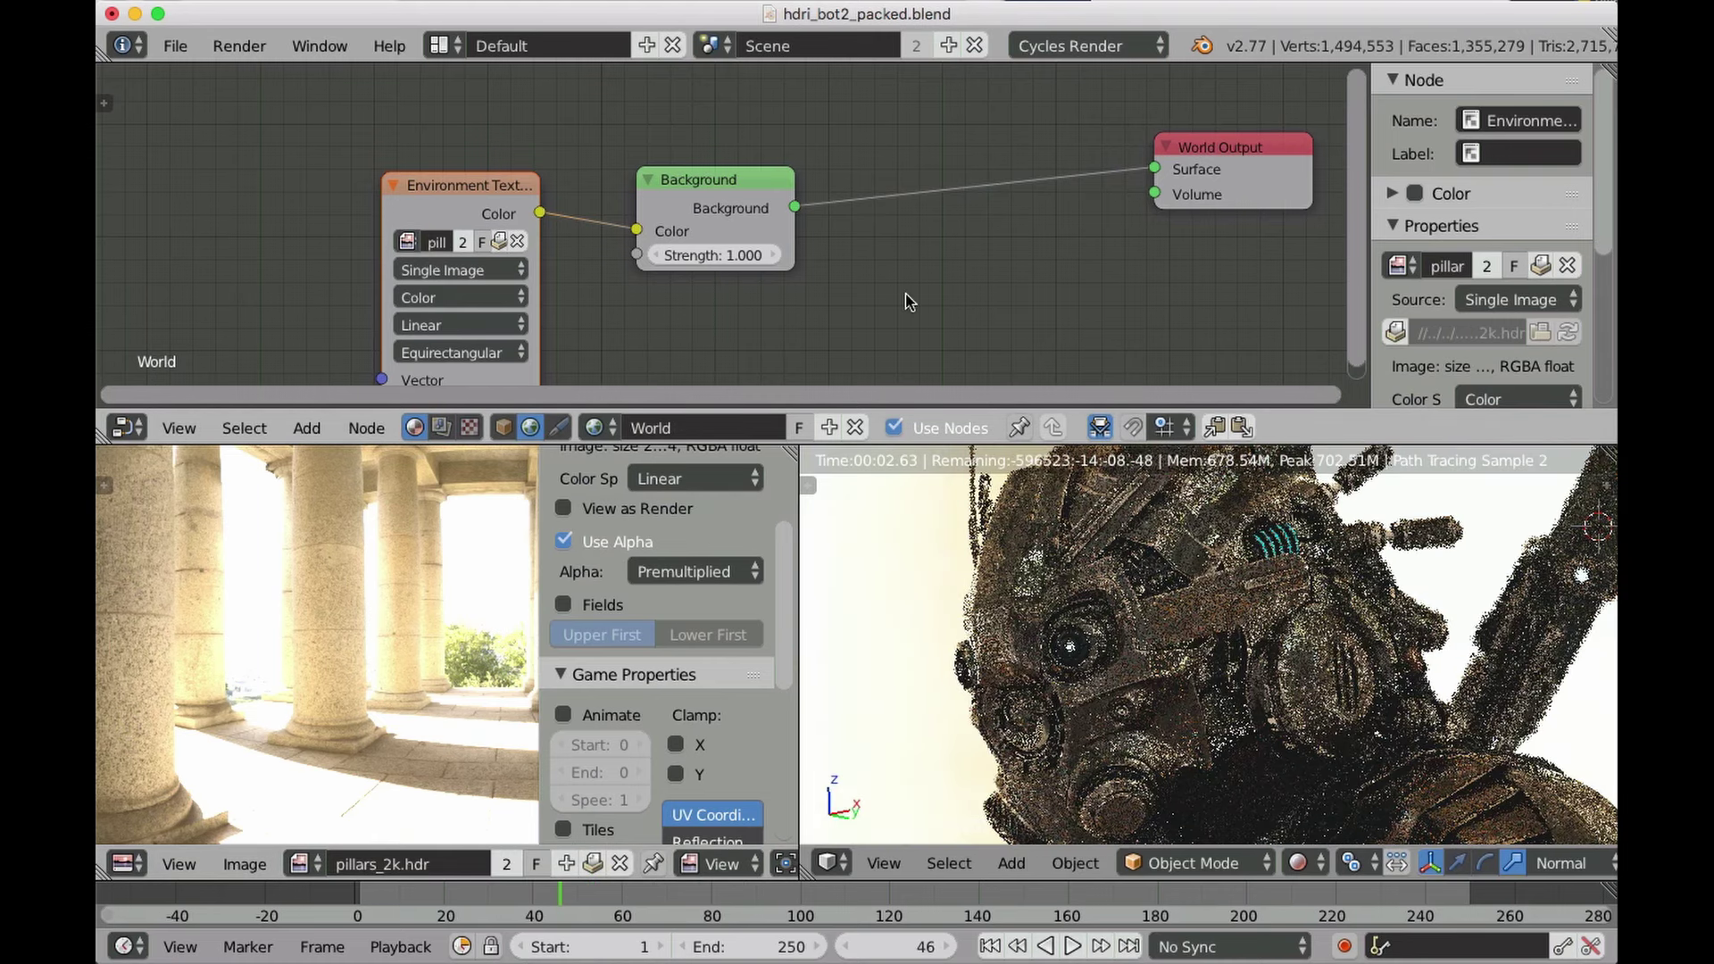